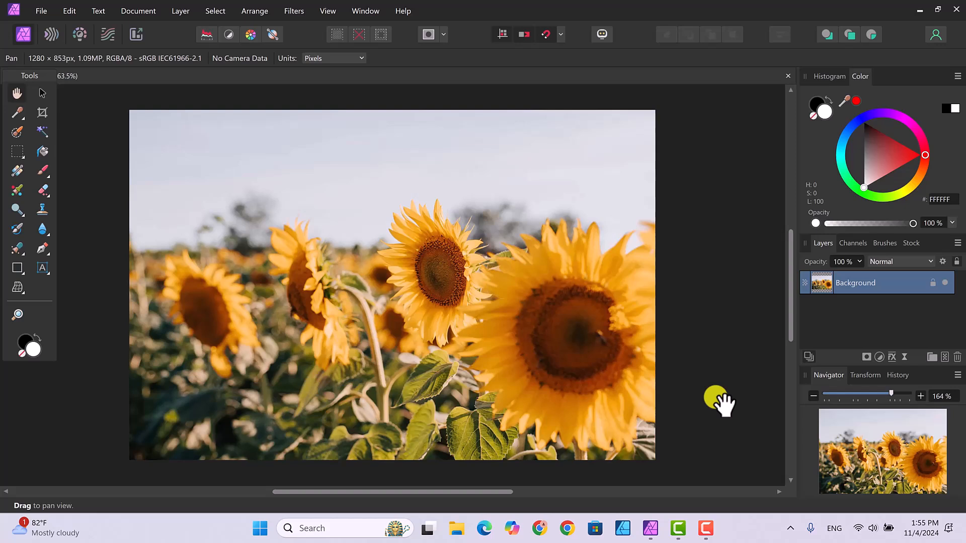
# - Place the bee image in the sky above the large sunflower and rotate it clockwise so the bee points slightly downward
pyautogui.click(40, 12)
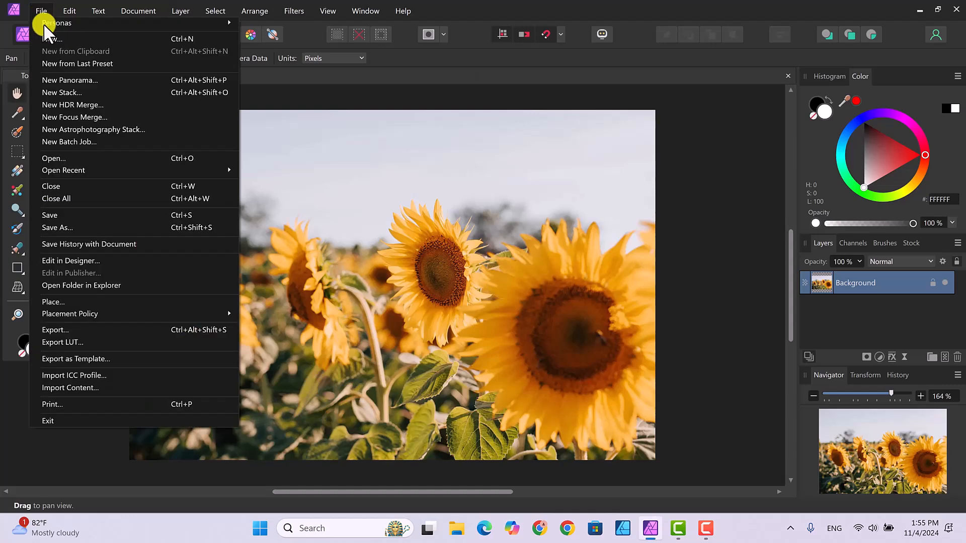
pyautogui.click(53, 300)
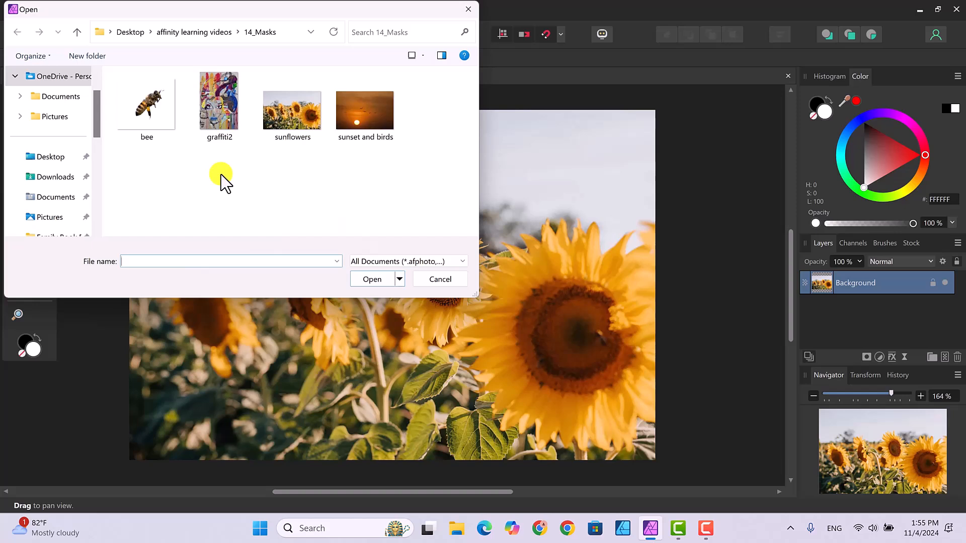
pyautogui.click(147, 105)
pyautogui.click(363, 277)
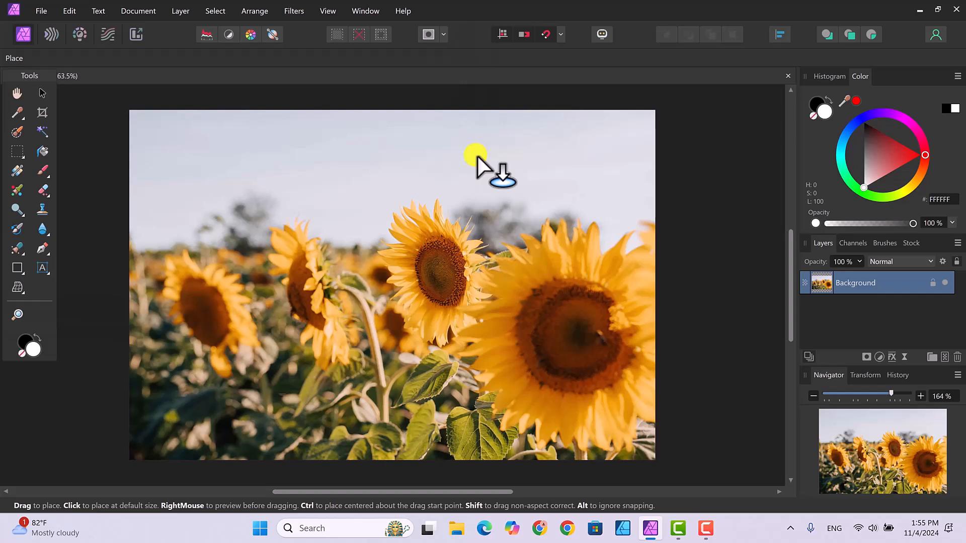
pyautogui.moveTo(476, 155); pyautogui.dragTo(552, 198)
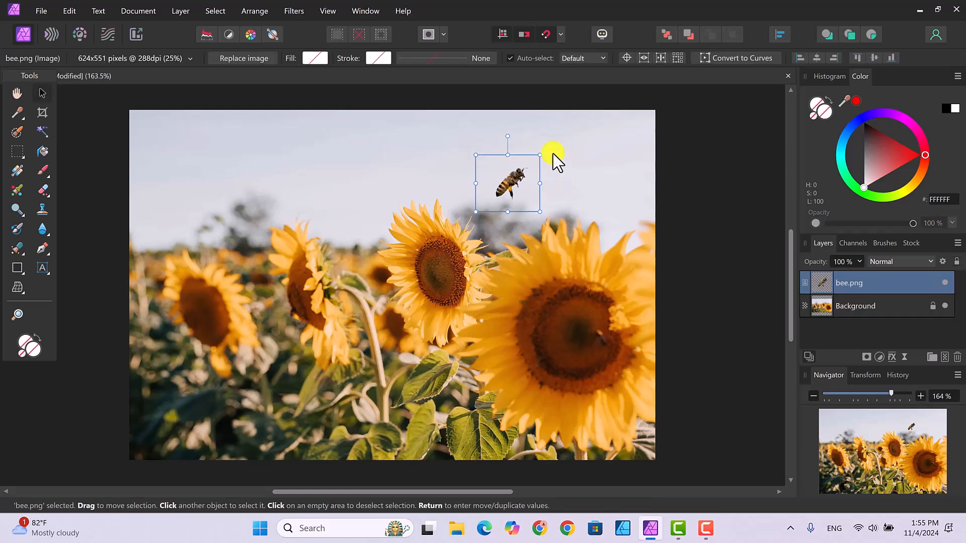
pyautogui.moveTo(512, 133); pyautogui.dragTo(540, 168)
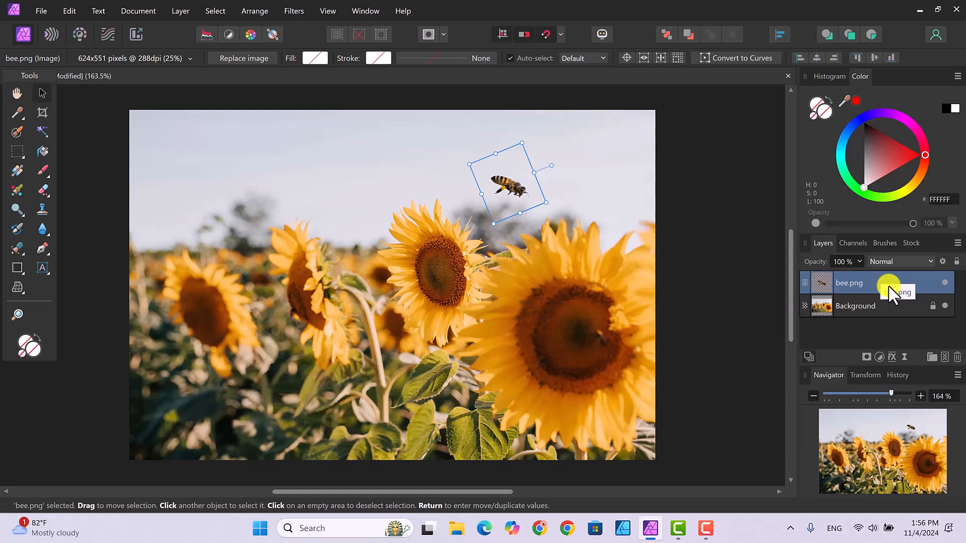
# - Add a mask to the bee.png layer and expand the layer so its nested mask is listed
pyautogui.click(866, 356)
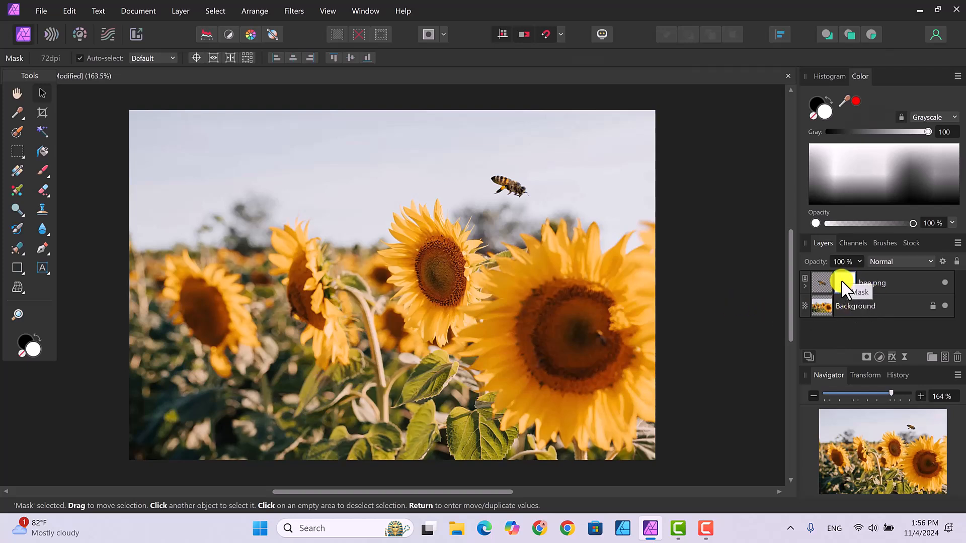
pyautogui.moveTo(843, 283); pyautogui.dragTo(869, 290)
pyautogui.moveTo(807, 290); pyautogui.dragTo(805, 289)
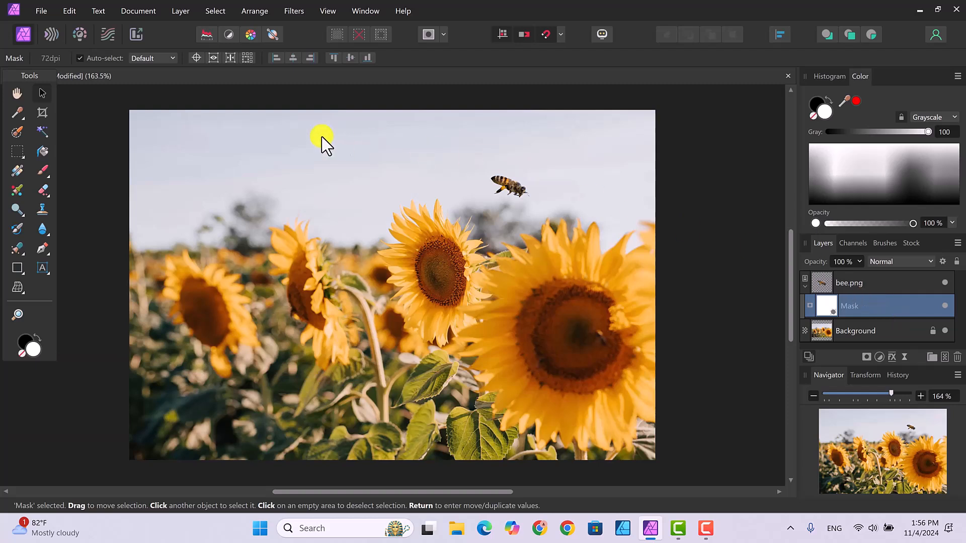
# - Hide the bee by painting black on its mask with a 100 px brush, and switch the mask's visibility off and on
pyautogui.click(43, 170)
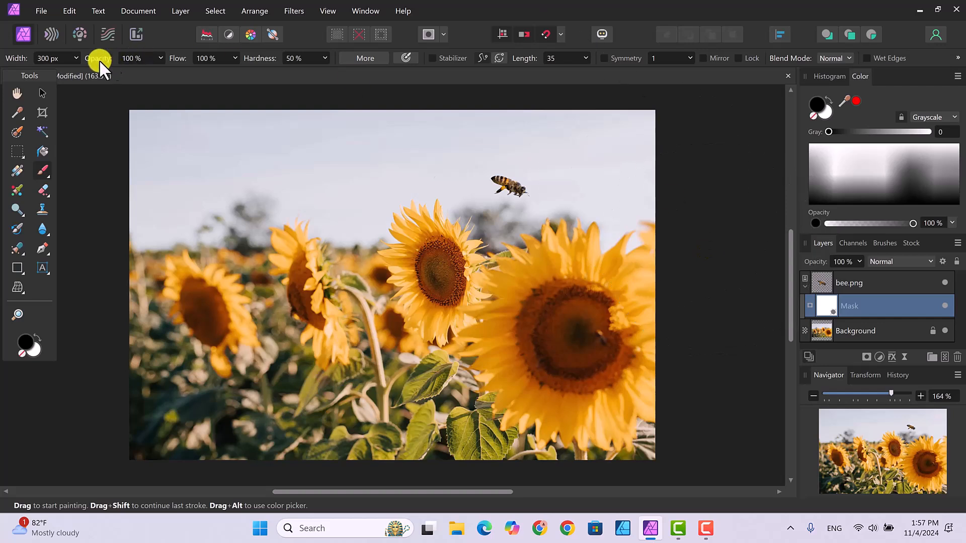
pyautogui.click(61, 58)
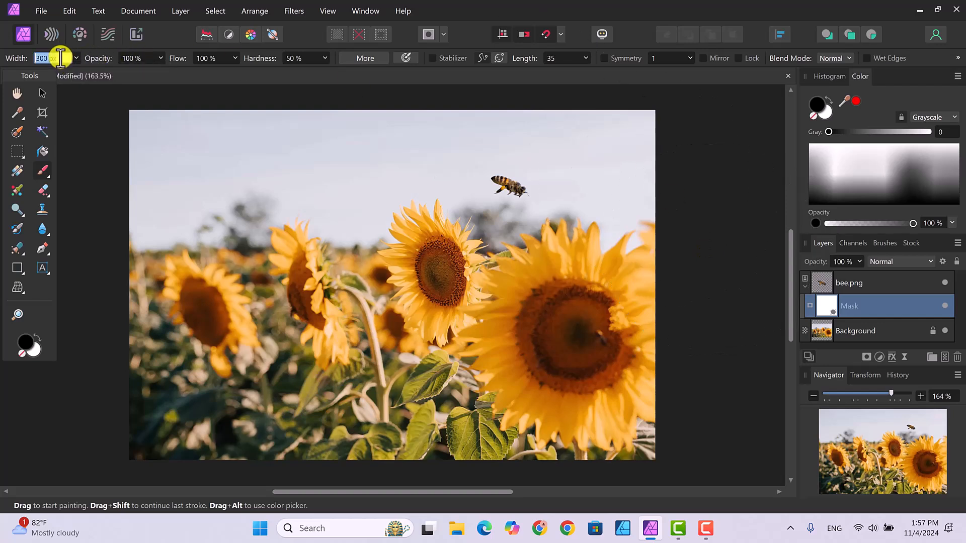
pyautogui.write('100')
pyautogui.press('Return')
pyautogui.moveTo(477, 145); pyautogui.dragTo(498, 176)
pyautogui.hotkey('ctrl', 'z')
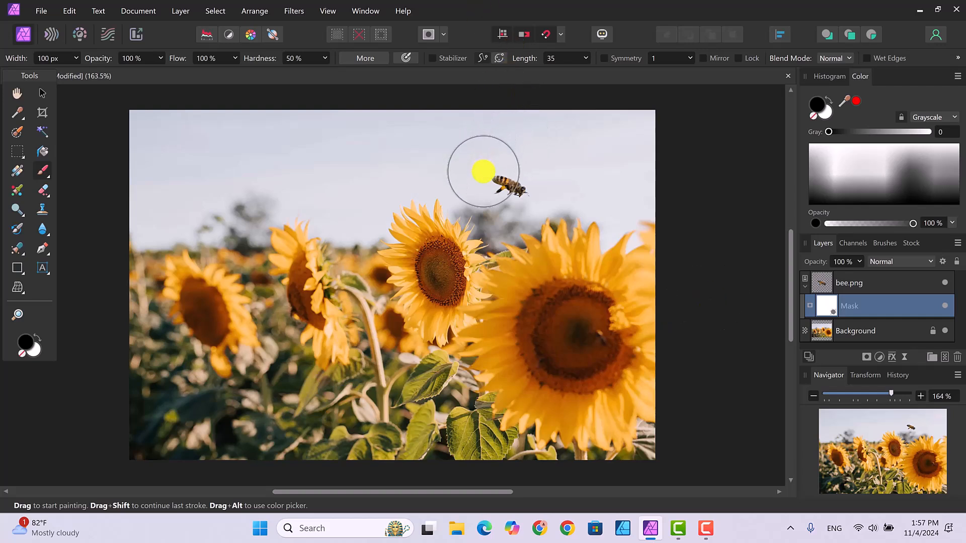
pyautogui.moveTo(493, 174)
pyautogui.mouseDown()
pyautogui.moveTo(522, 192)
pyautogui.moveTo(491, 196)
pyautogui.mouseUp()
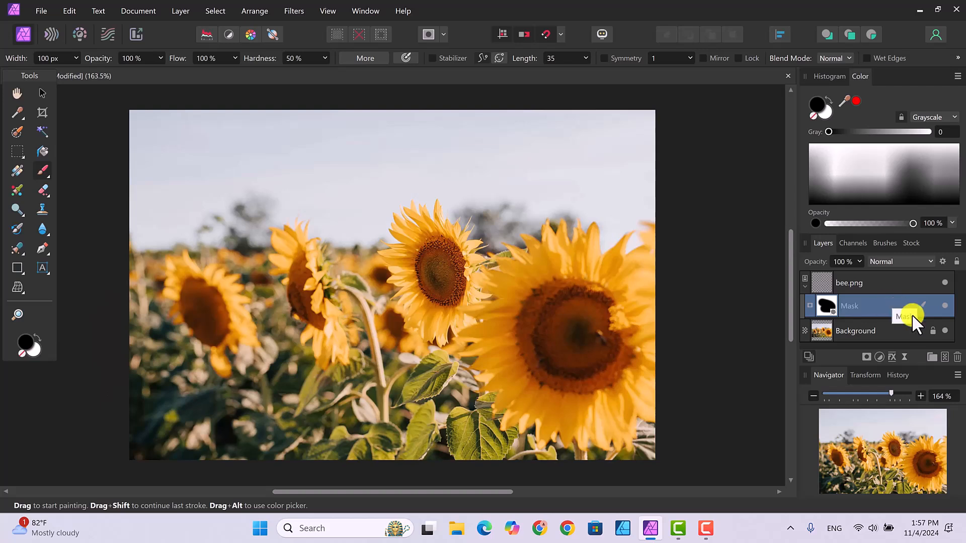
pyautogui.click(946, 306)
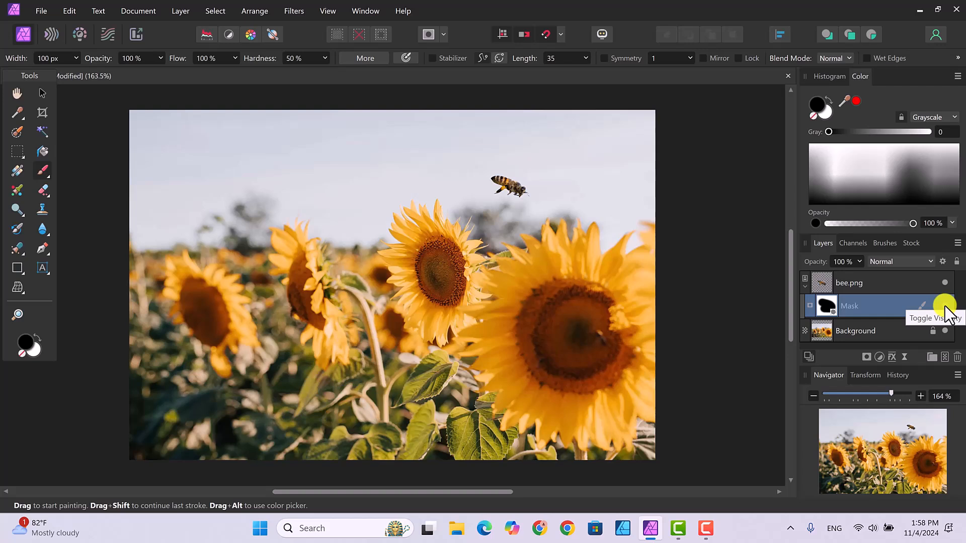
pyautogui.click(945, 305)
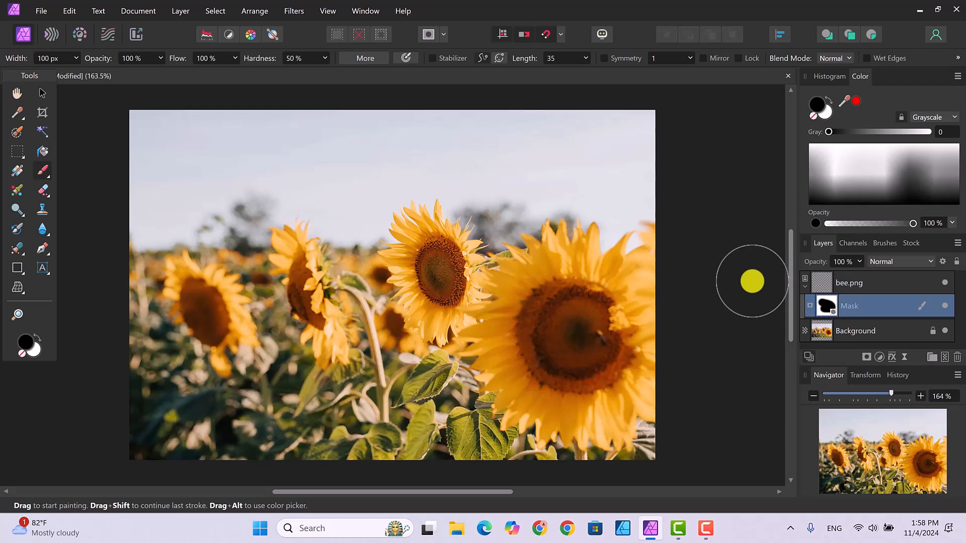
# - Restore the whole bee by painting white over it on the mask
pyautogui.click(35, 349)
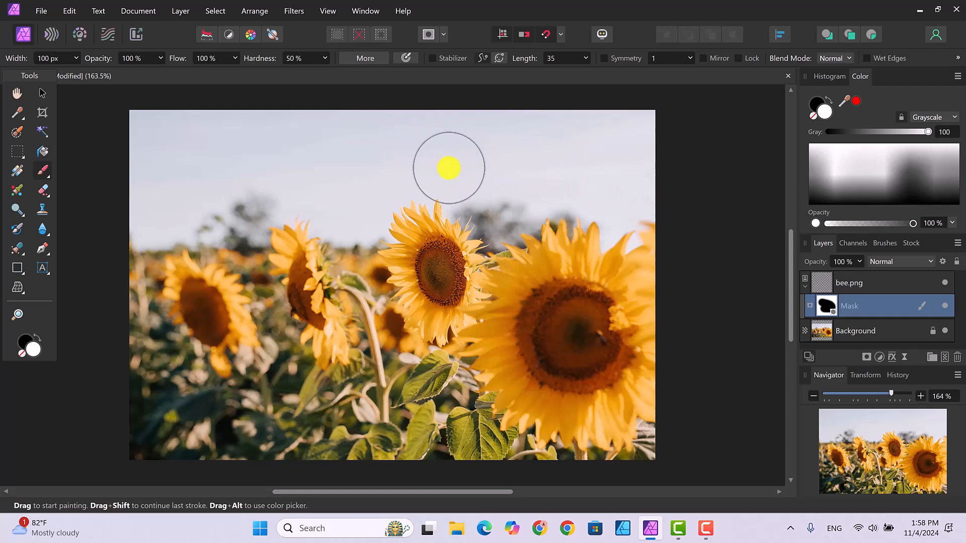
pyautogui.moveTo(483, 168)
pyautogui.mouseDown()
pyautogui.moveTo(552, 192)
pyautogui.moveTo(476, 178)
pyautogui.mouseUp()
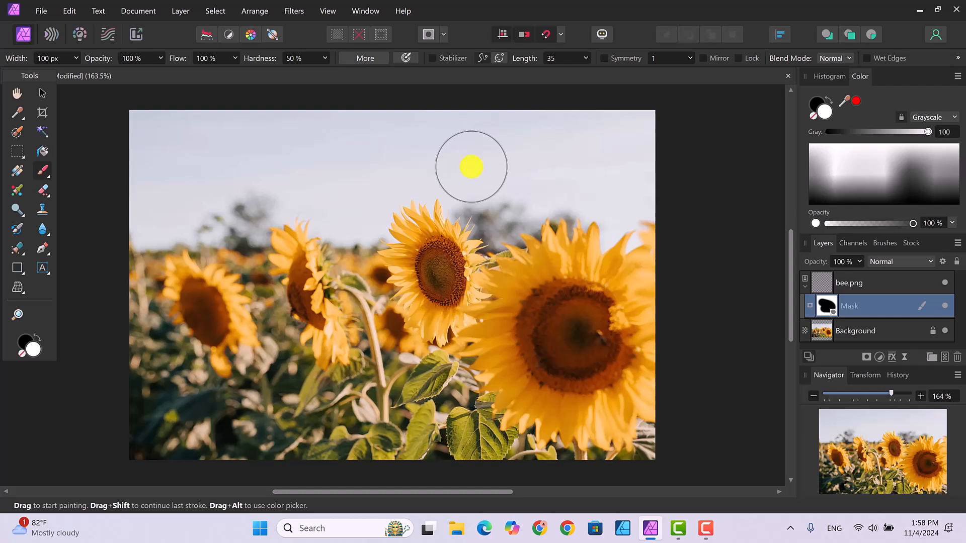
pyautogui.moveTo(489, 176); pyautogui.dragTo(536, 196)
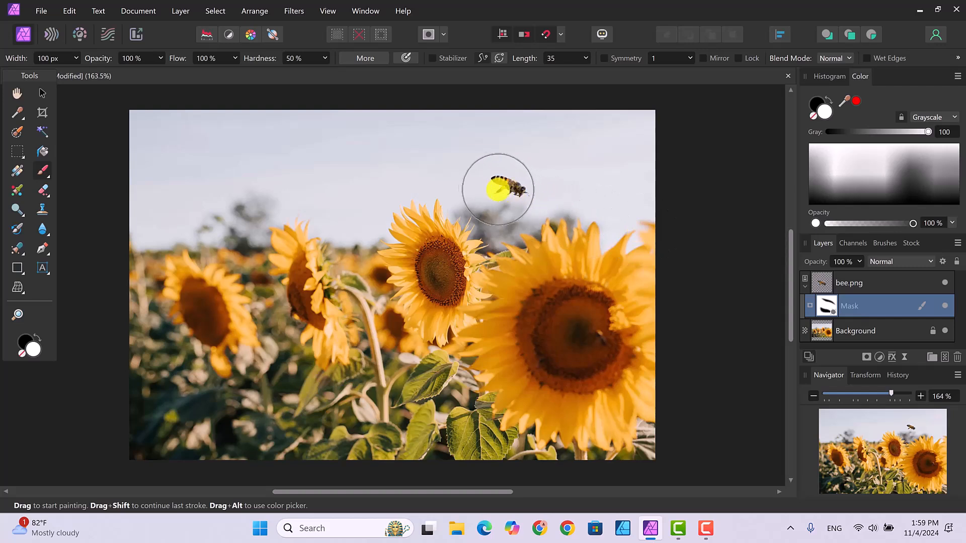
pyautogui.moveTo(507, 175)
pyautogui.mouseDown()
pyautogui.moveTo(527, 190)
pyautogui.moveTo(495, 194)
pyautogui.moveTo(539, 205)
pyautogui.moveTo(533, 185)
pyautogui.moveTo(498, 176)
pyautogui.moveTo(481, 192)
pyautogui.moveTo(529, 215)
pyautogui.moveTo(511, 214)
pyautogui.moveTo(491, 190)
pyautogui.moveTo(498, 174)
pyautogui.moveTo(533, 191)
pyautogui.mouseUp()
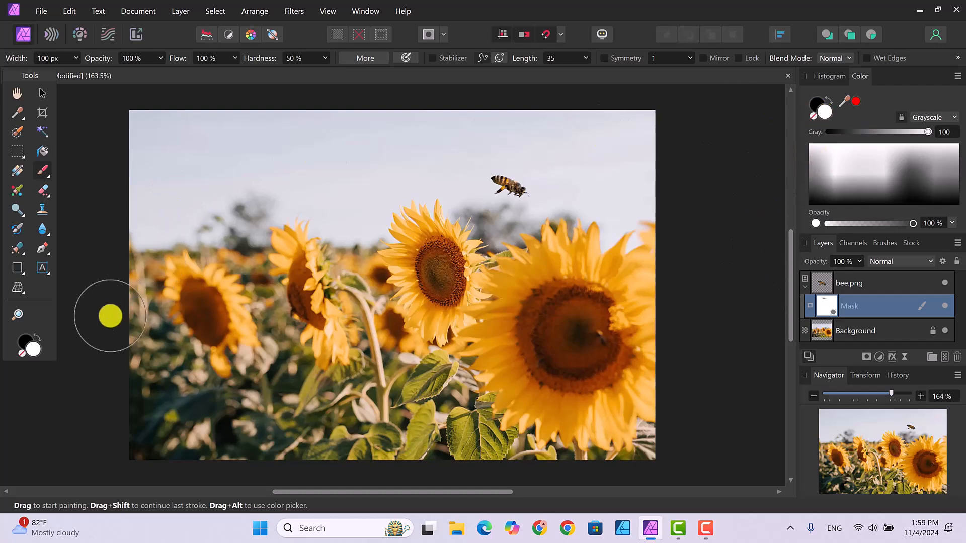
# - Hide the bee again by painting black over it on the mask, and toggle the mask's visibility
pyautogui.click(23, 342)
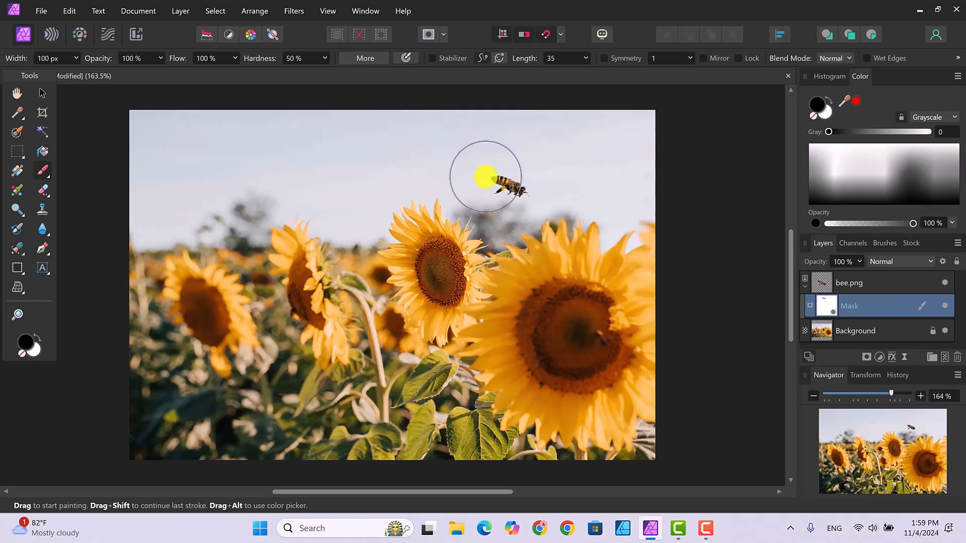
pyautogui.moveTo(497, 179)
pyautogui.mouseDown()
pyautogui.moveTo(522, 195)
pyautogui.moveTo(495, 199)
pyautogui.mouseUp()
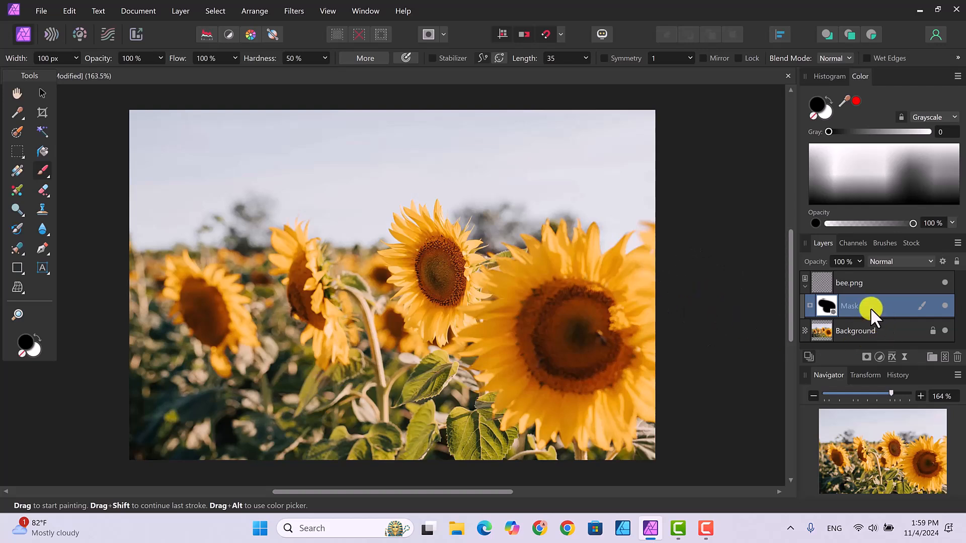
pyautogui.click(945, 306)
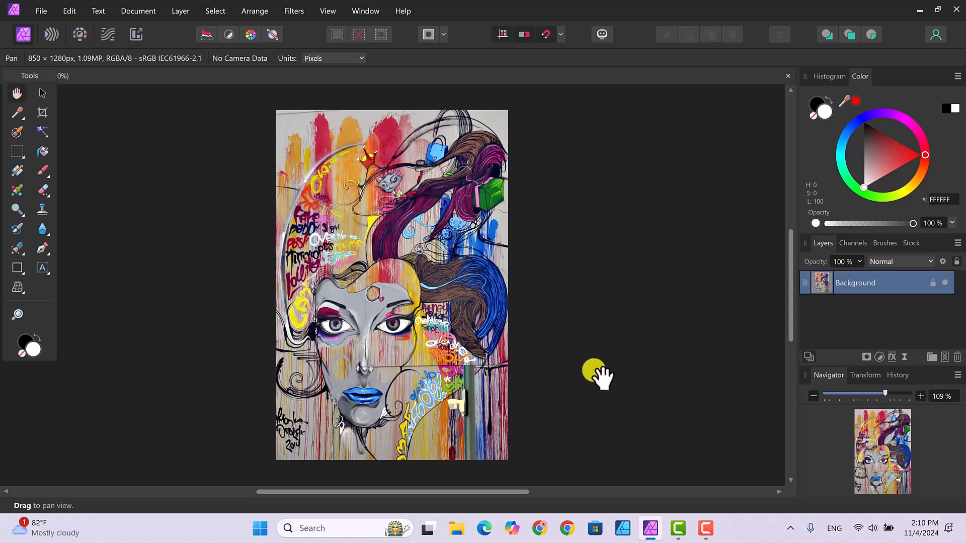
# - Add a Black and White adjustment above the graffiti background and switch its visibility off and on
pyautogui.click(880, 356)
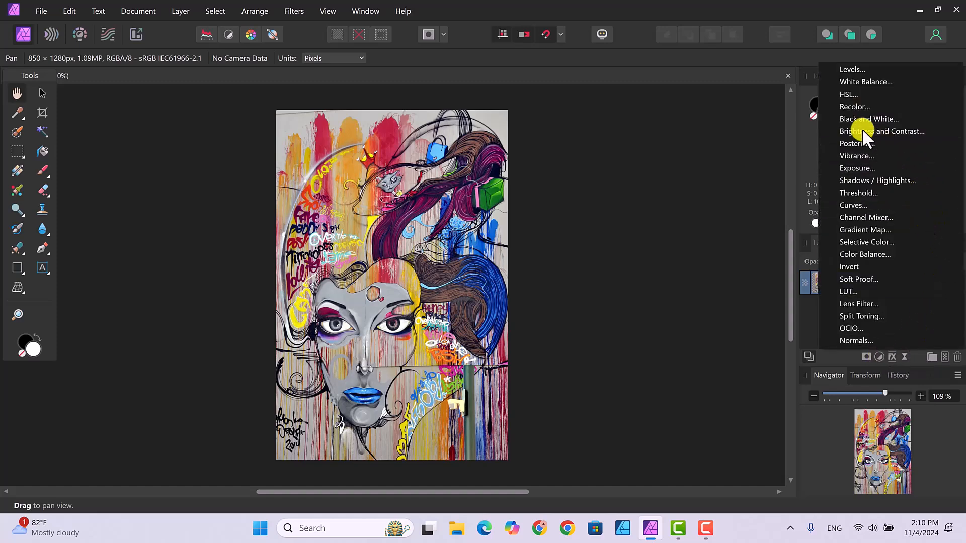
pyautogui.click(848, 119)
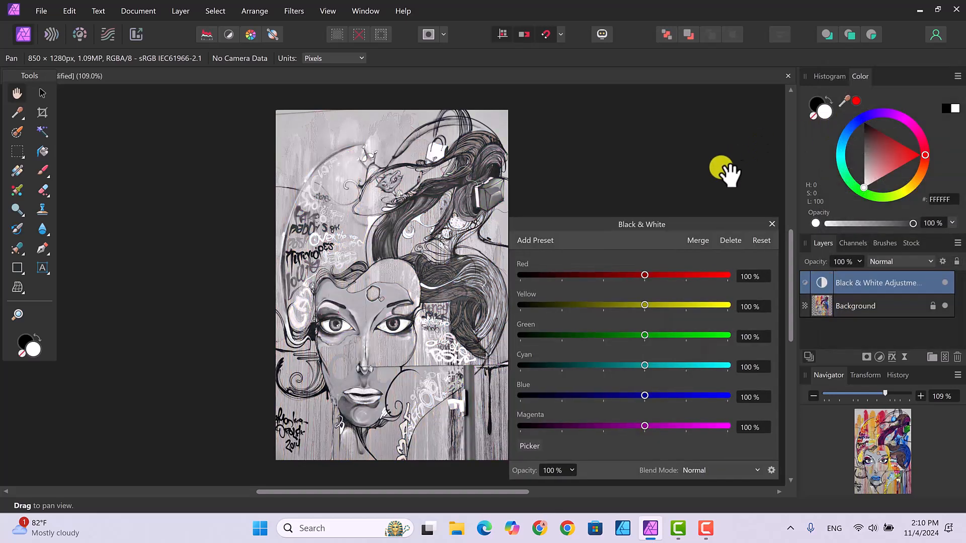
pyautogui.click(772, 224)
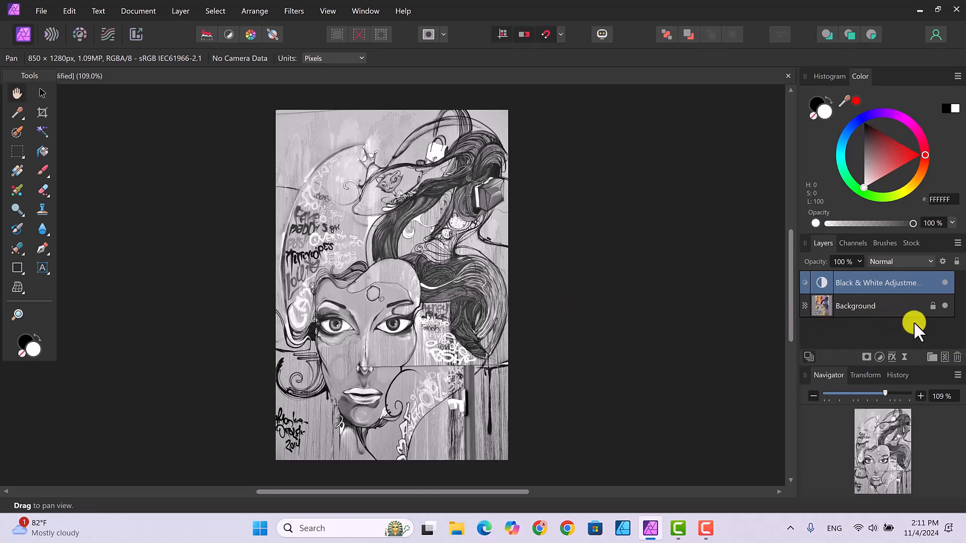
pyautogui.click(946, 282)
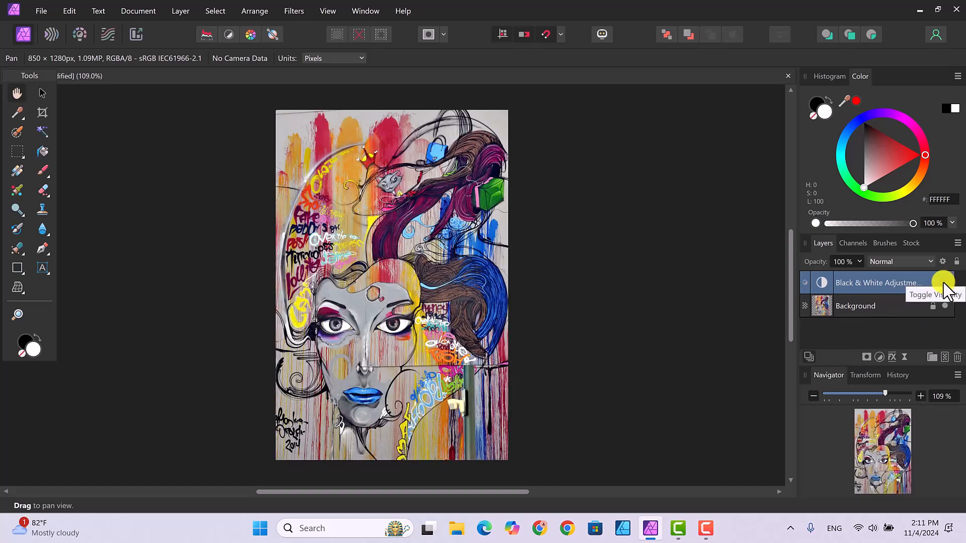
pyautogui.click(944, 283)
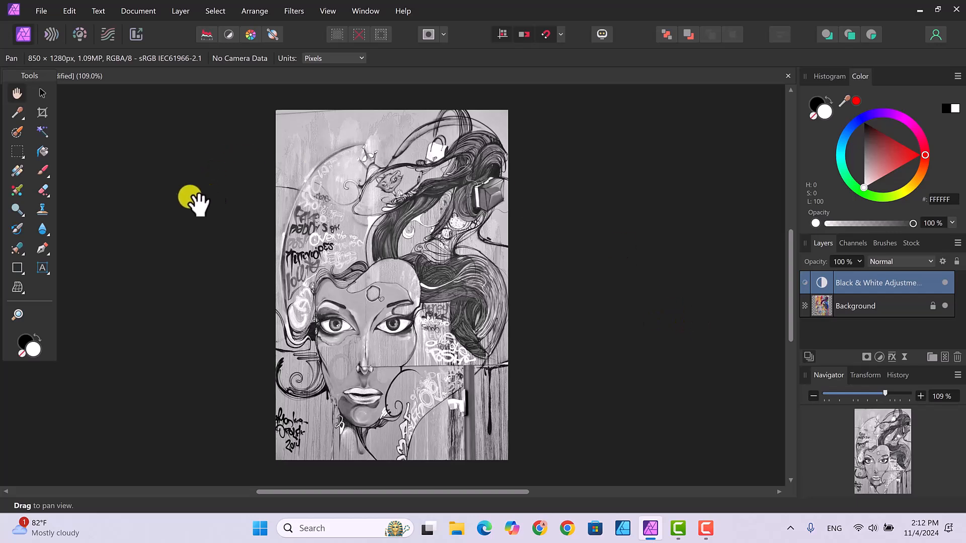
# - Paint black on the Black and White adjustment with a 300 px brush to bring back colour in the upper part of the graffiti
pyautogui.click(44, 171)
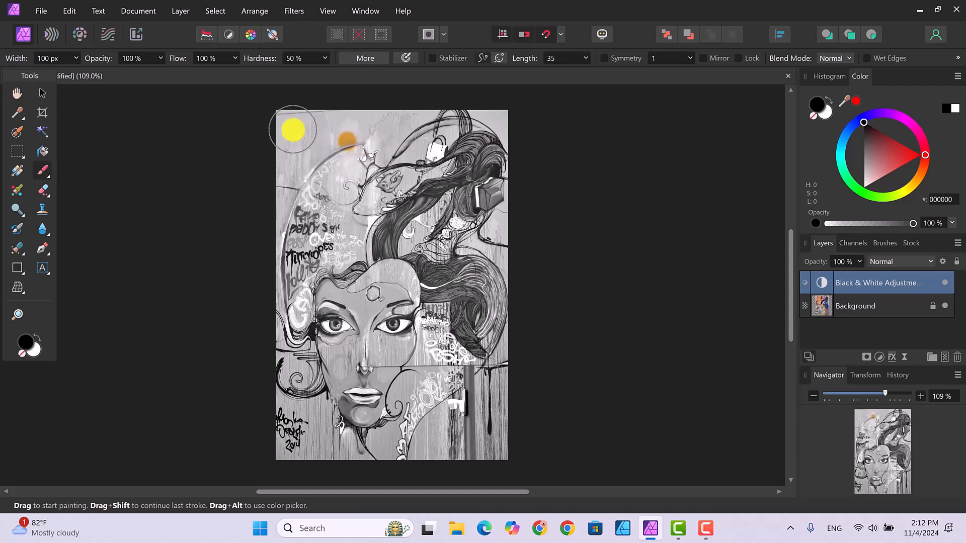
pyautogui.click(53, 58)
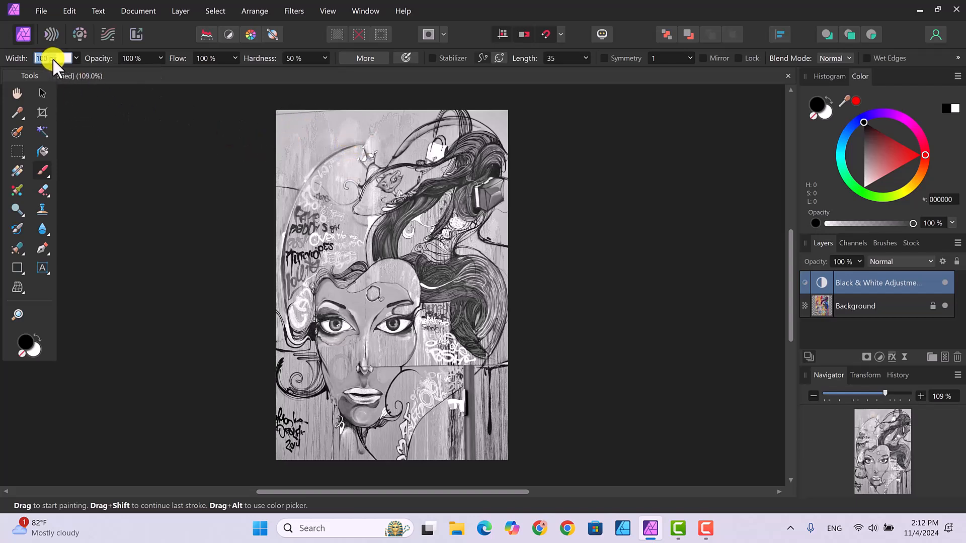
pyautogui.write('300')
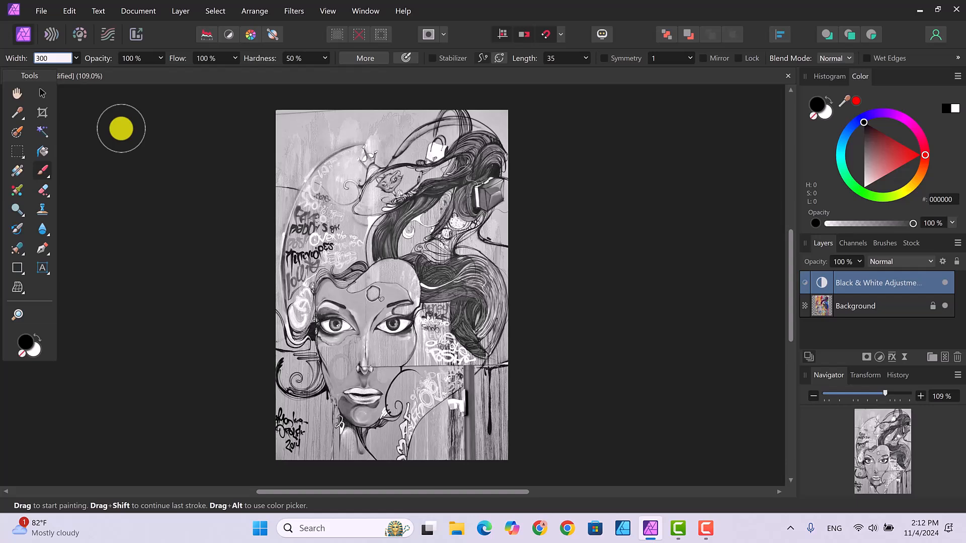
pyautogui.press('Return')
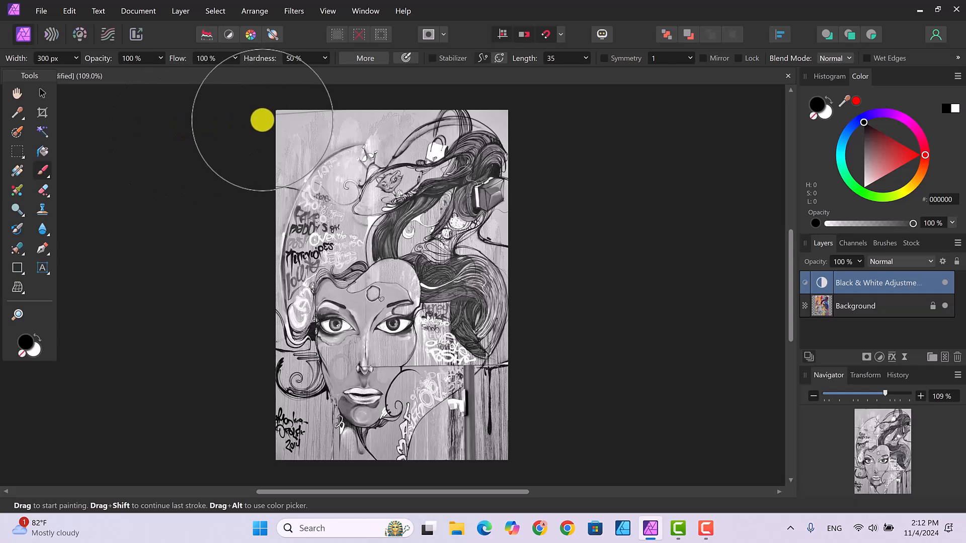
pyautogui.moveTo(307, 130)
pyautogui.mouseDown()
pyautogui.moveTo(478, 156)
pyautogui.moveTo(489, 163)
pyautogui.moveTo(487, 183)
pyautogui.moveTo(476, 194)
pyautogui.moveTo(303, 185)
pyautogui.moveTo(287, 209)
pyautogui.moveTo(327, 225)
pyautogui.moveTo(500, 230)
pyautogui.mouseUp()
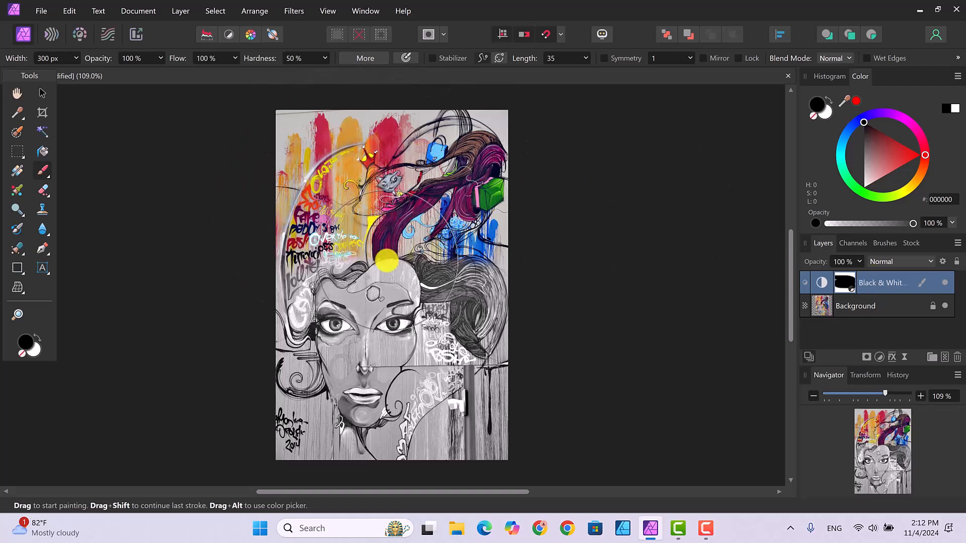
# - Continue painting black on the adjustment down over the face and lower part to bring back the remaining colour
pyautogui.moveTo(302, 225)
pyautogui.mouseDown()
pyautogui.moveTo(295, 257)
pyautogui.moveTo(309, 274)
pyautogui.moveTo(485, 275)
pyautogui.moveTo(453, 271)
pyautogui.mouseUp()
pyautogui.hotkey('ctrl', 'z')
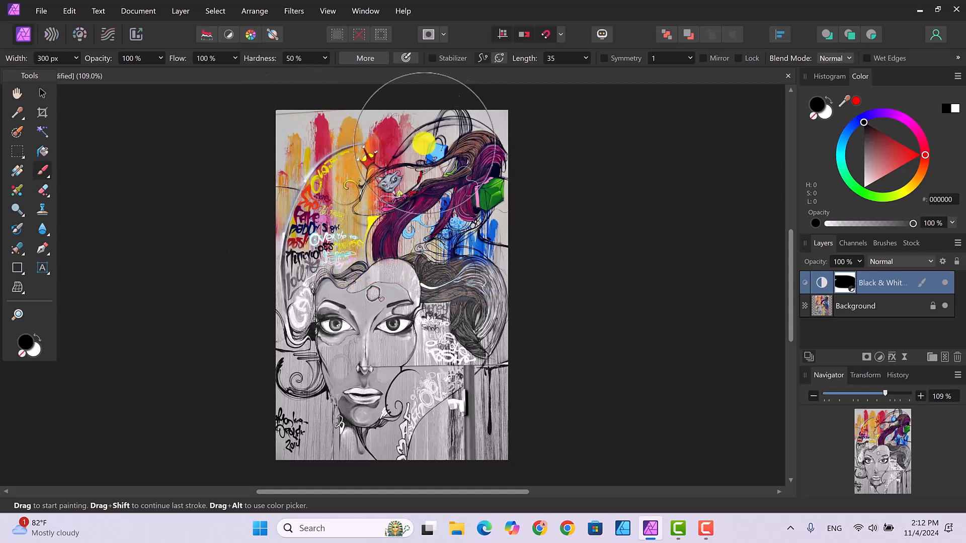
pyautogui.click(280, 261)
pyautogui.moveTo(412, 276)
pyautogui.mouseDown()
pyautogui.moveTo(488, 287)
pyautogui.moveTo(500, 301)
pyautogui.moveTo(307, 311)
pyautogui.moveTo(277, 319)
pyautogui.moveTo(283, 341)
pyautogui.moveTo(483, 349)
pyautogui.moveTo(487, 372)
pyautogui.moveTo(286, 377)
pyautogui.moveTo(273, 391)
pyautogui.moveTo(434, 390)
pyautogui.moveTo(484, 406)
pyautogui.moveTo(500, 437)
pyautogui.moveTo(323, 438)
pyautogui.moveTo(275, 422)
pyautogui.moveTo(282, 405)
pyautogui.moveTo(705, 374)
pyautogui.mouseUp()
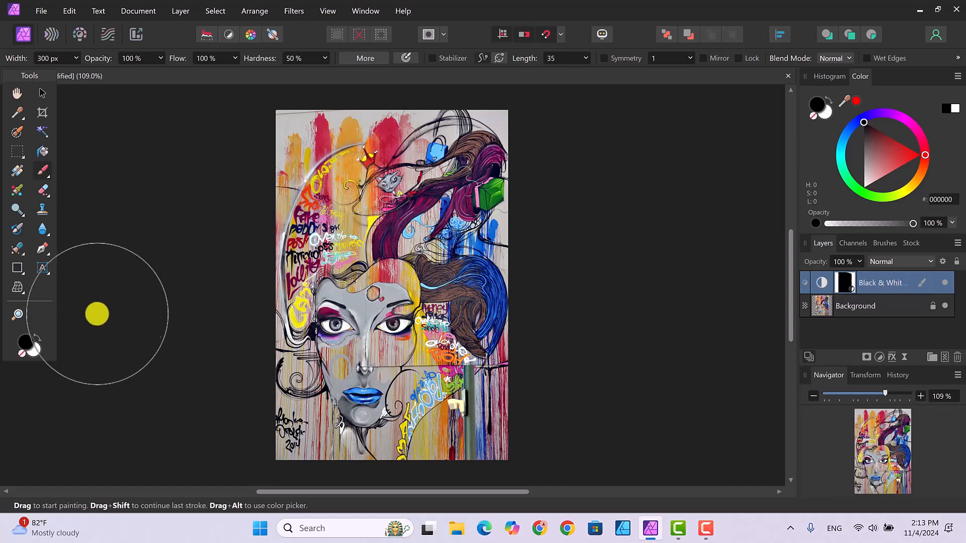
# - Paint white on the adjustment's mask over the whole graffiti image to reapply the black and white effect
pyautogui.click(35, 349)
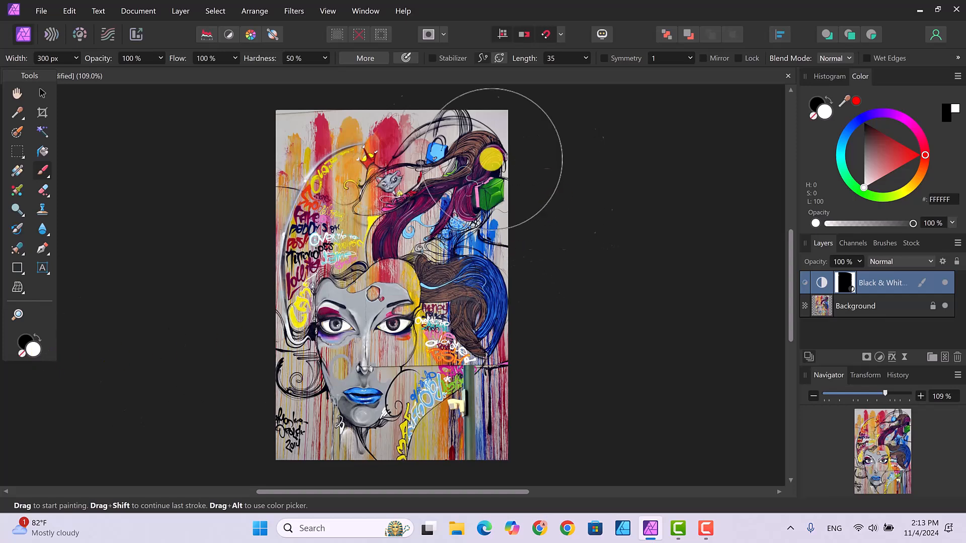
pyautogui.moveTo(379, 126)
pyautogui.mouseDown()
pyautogui.moveTo(487, 164)
pyautogui.moveTo(282, 173)
pyautogui.moveTo(280, 195)
pyautogui.mouseUp()
pyautogui.moveTo(443, 216)
pyautogui.mouseDown()
pyautogui.moveTo(485, 250)
pyautogui.moveTo(346, 239)
pyautogui.moveTo(293, 244)
pyautogui.moveTo(280, 263)
pyautogui.mouseUp()
pyautogui.moveTo(379, 275)
pyautogui.mouseDown()
pyautogui.moveTo(452, 285)
pyautogui.moveTo(478, 307)
pyautogui.moveTo(496, 290)
pyautogui.moveTo(494, 301)
pyautogui.moveTo(299, 305)
pyautogui.moveTo(274, 319)
pyautogui.moveTo(282, 339)
pyautogui.moveTo(387, 333)
pyautogui.moveTo(454, 347)
pyautogui.moveTo(473, 375)
pyautogui.moveTo(498, 350)
pyautogui.moveTo(497, 330)
pyautogui.moveTo(499, 401)
pyautogui.moveTo(293, 378)
pyautogui.moveTo(275, 437)
pyautogui.moveTo(383, 452)
pyautogui.moveTo(506, 442)
pyautogui.moveTo(478, 422)
pyautogui.moveTo(277, 407)
pyautogui.moveTo(403, 408)
pyautogui.moveTo(478, 335)
pyautogui.moveTo(477, 183)
pyautogui.moveTo(485, 178)
pyautogui.moveTo(495, 200)
pyautogui.moveTo(494, 138)
pyautogui.mouseUp()
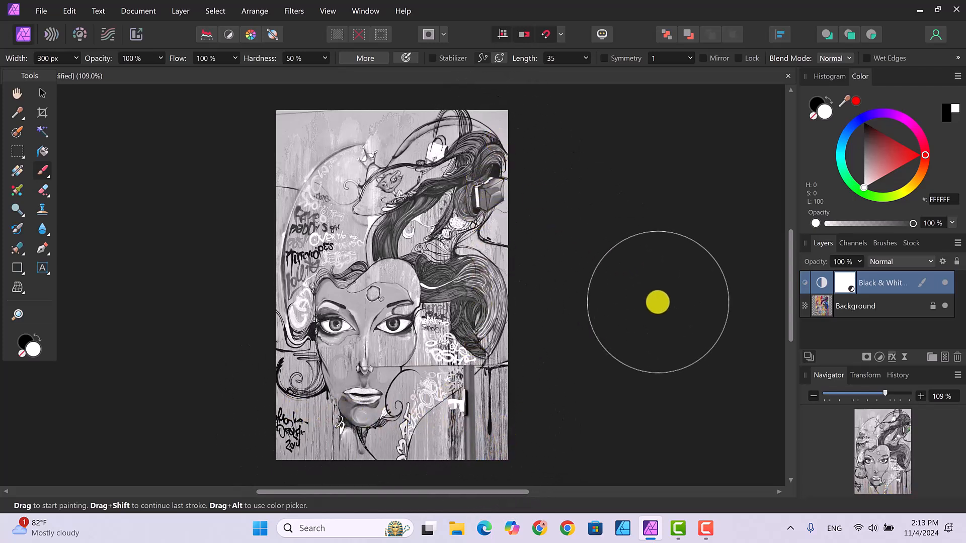